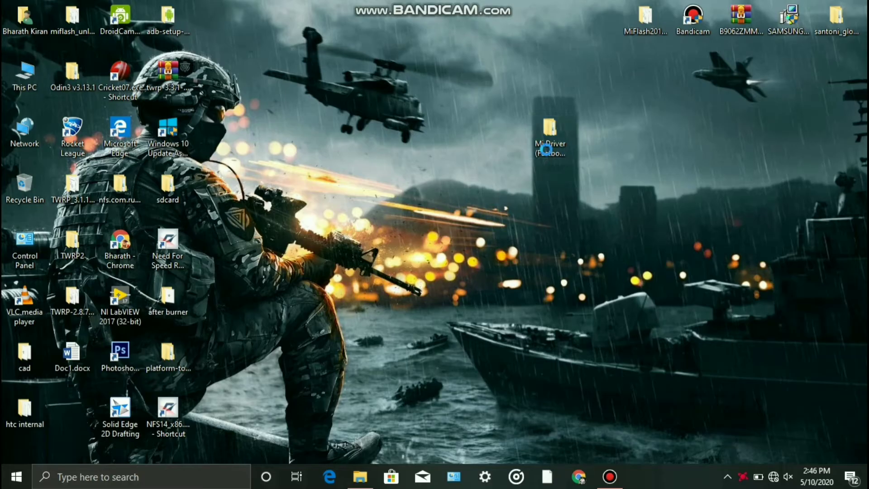
Open the Mi Driver folder inside the Mi Driver (Fastboot Driver) folder to view its driver files, and minimise it
double_click(374, 143)
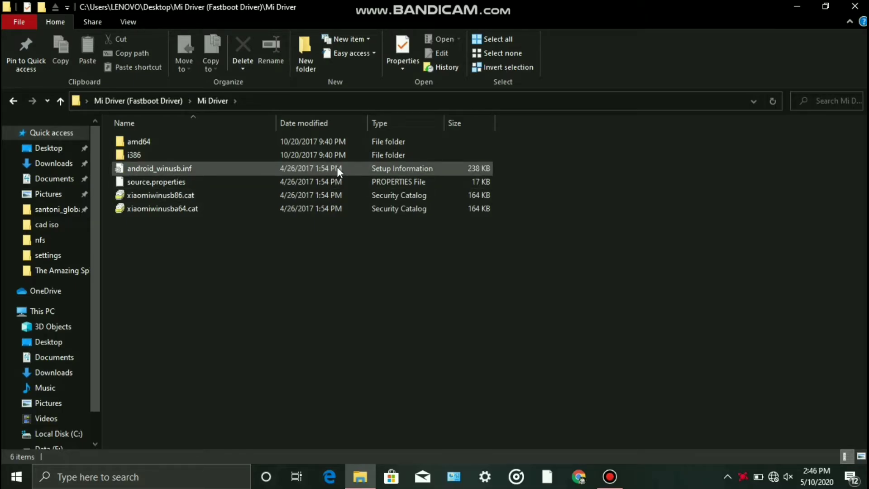
left_click(796, 6)
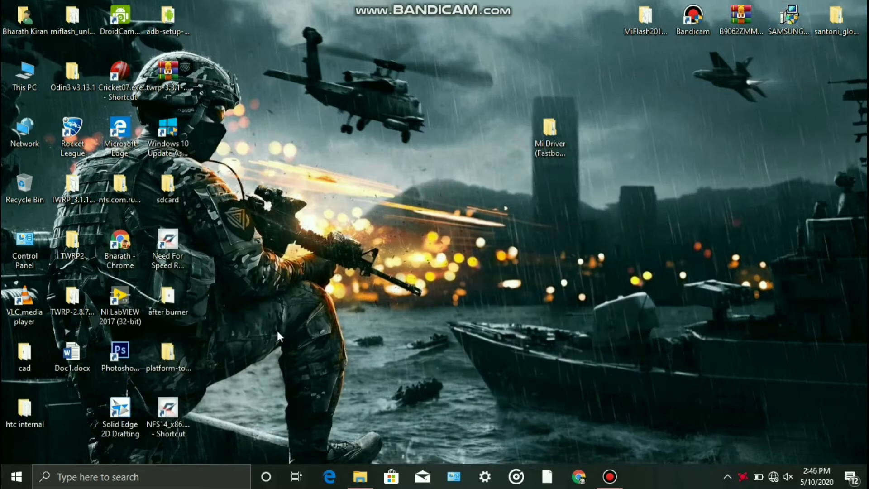
Search Windows for Device Manager and open it
left_click(175, 475)
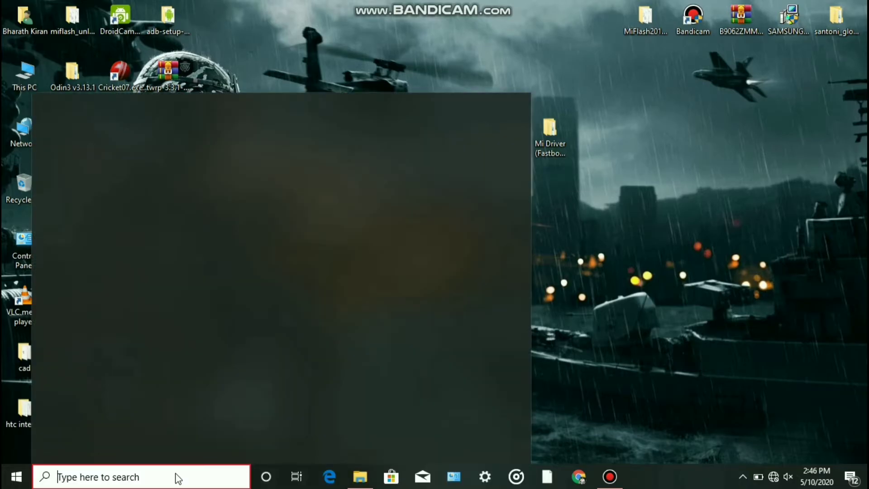
type("devic")
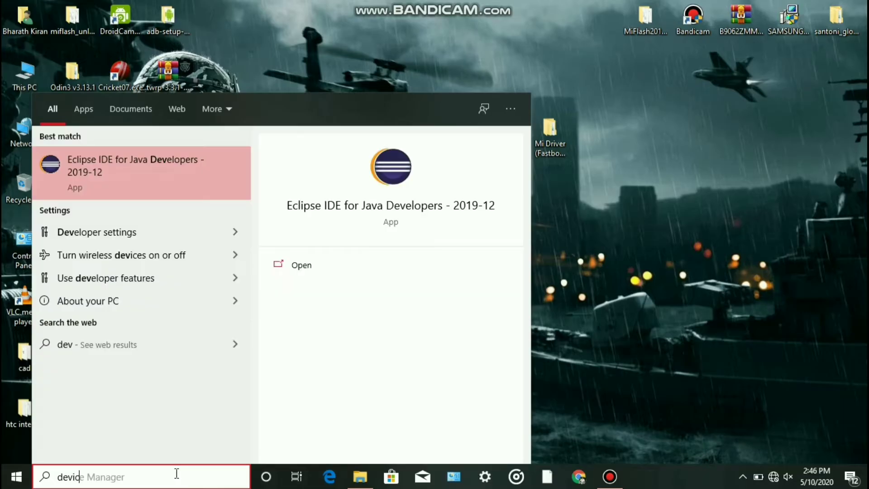
type("e m")
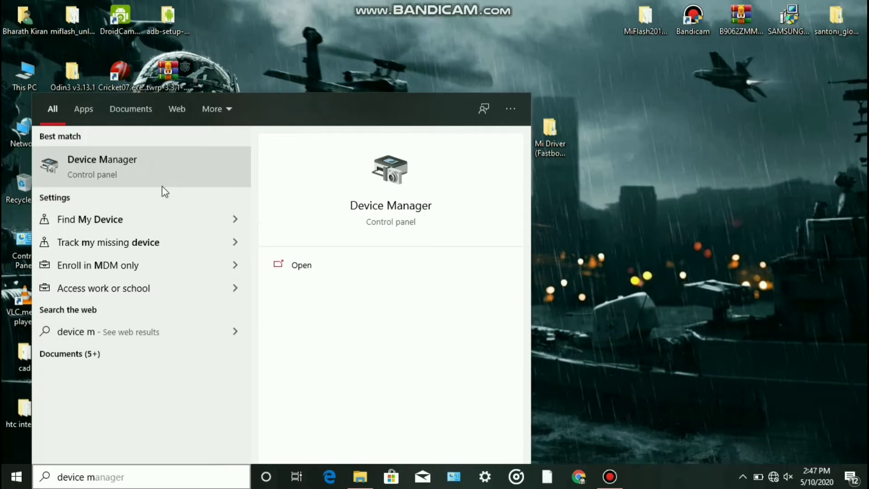
left_click(163, 187)
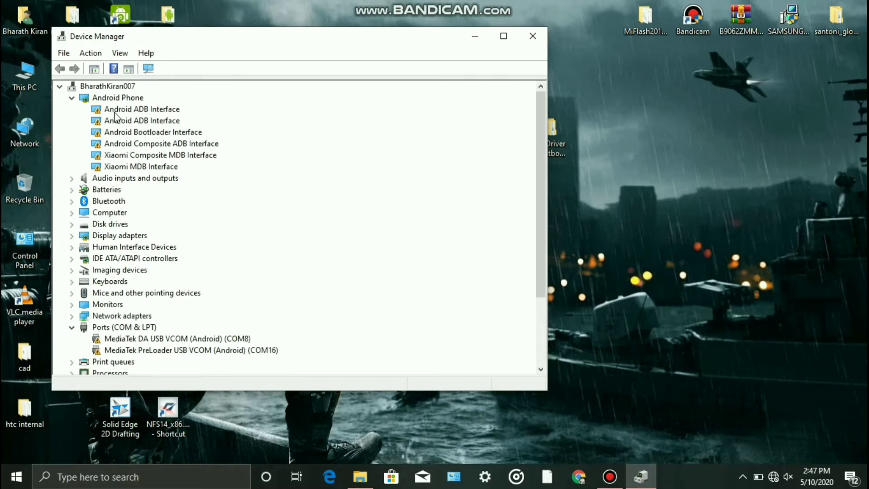
Examine the ADB, Bootloader, Composite ADB and Xiaomi MDB interfaces listed under Android Phone
left_click(149, 111)
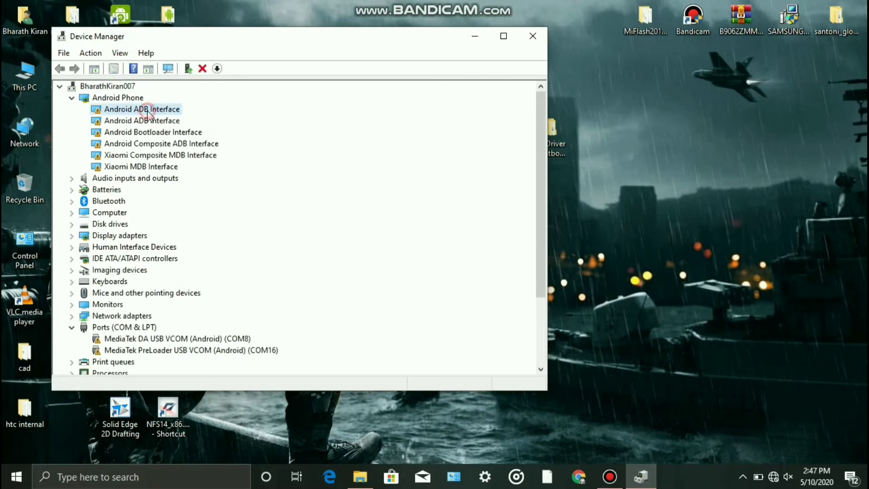
left_click(151, 132)
left_click(151, 155)
left_click(156, 178)
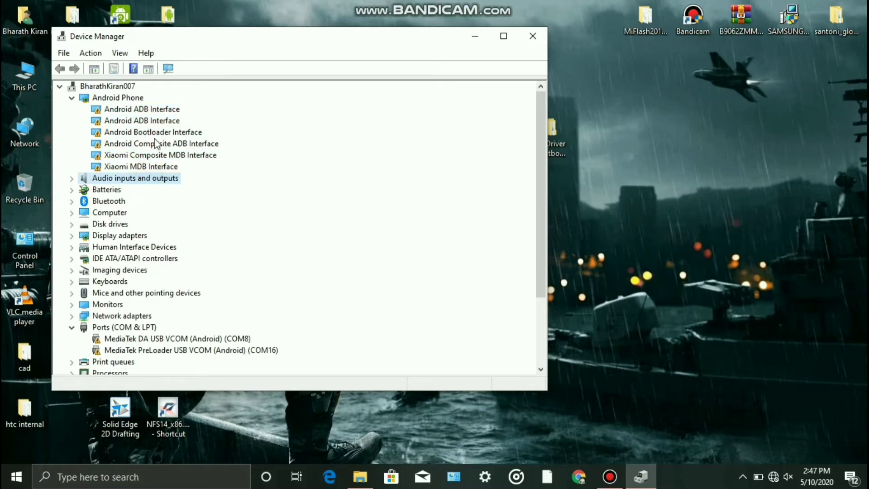
left_click(155, 114)
left_click(159, 133)
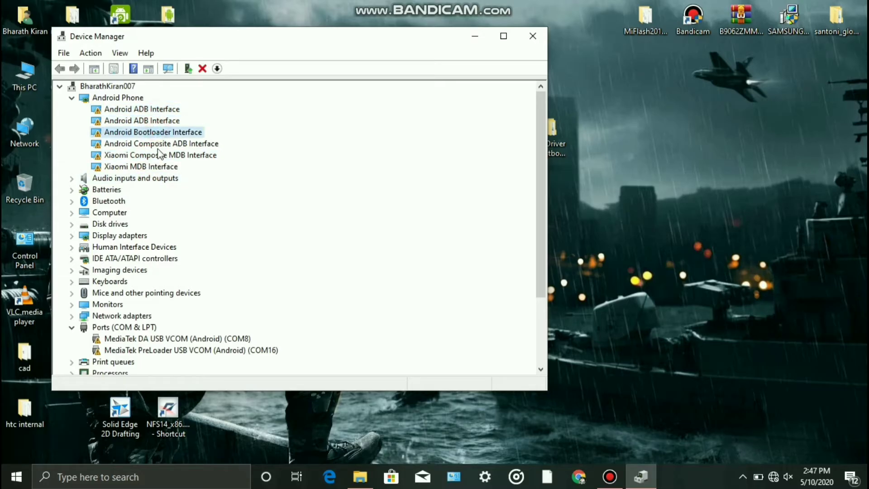
left_click(158, 144)
left_click(157, 154)
left_click(158, 167)
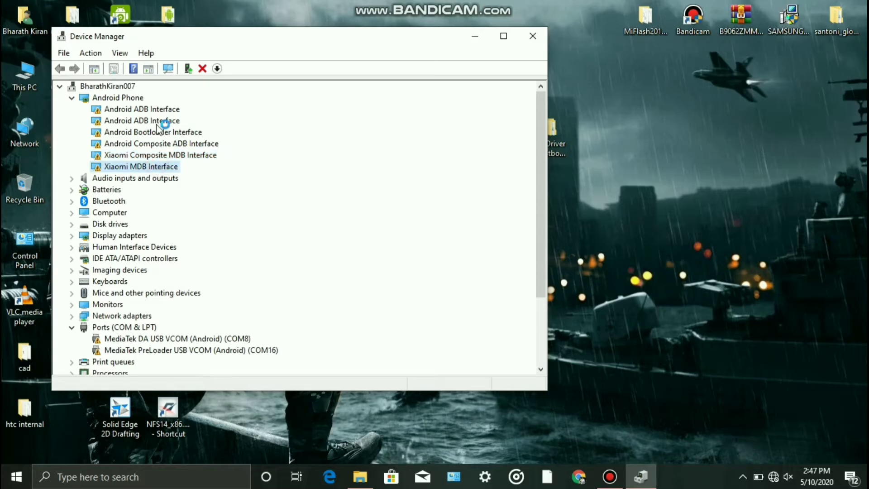
Start adding legacy hardware, choosing to select it manually from a list with Show All Devices as the hardware type
left_click(90, 52)
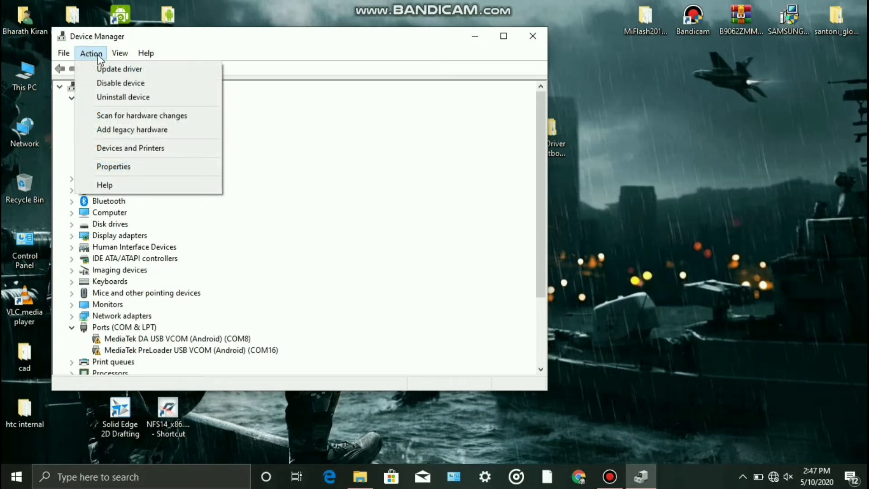
left_click(126, 130)
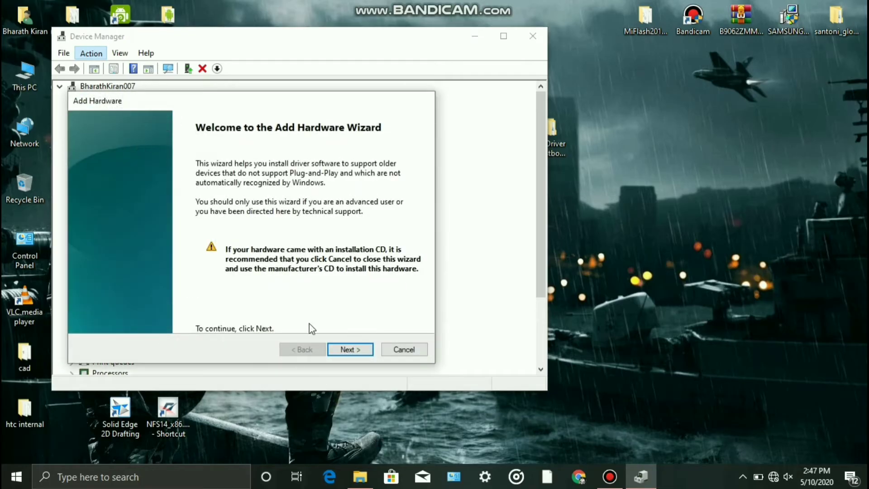
left_click(363, 350)
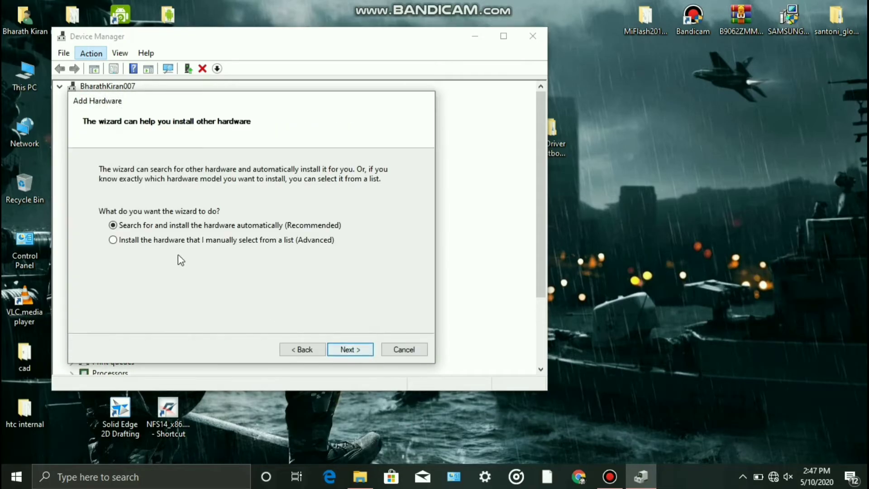
left_click(113, 240)
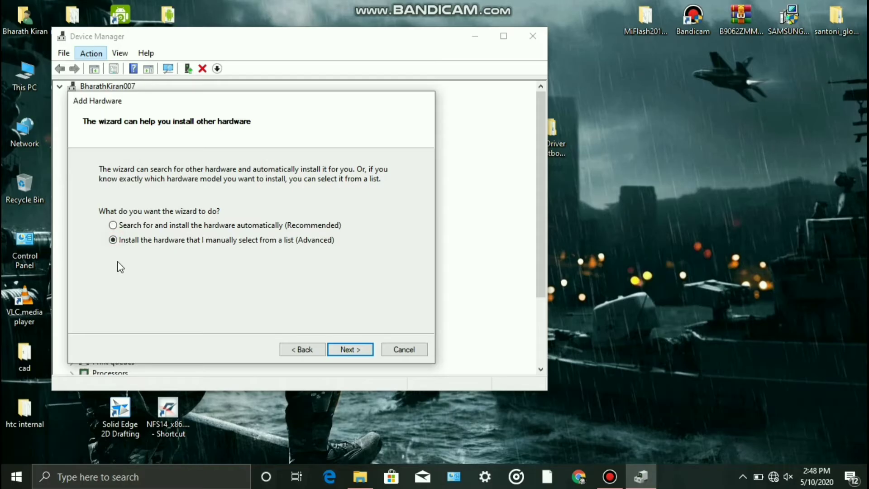
left_click(350, 349)
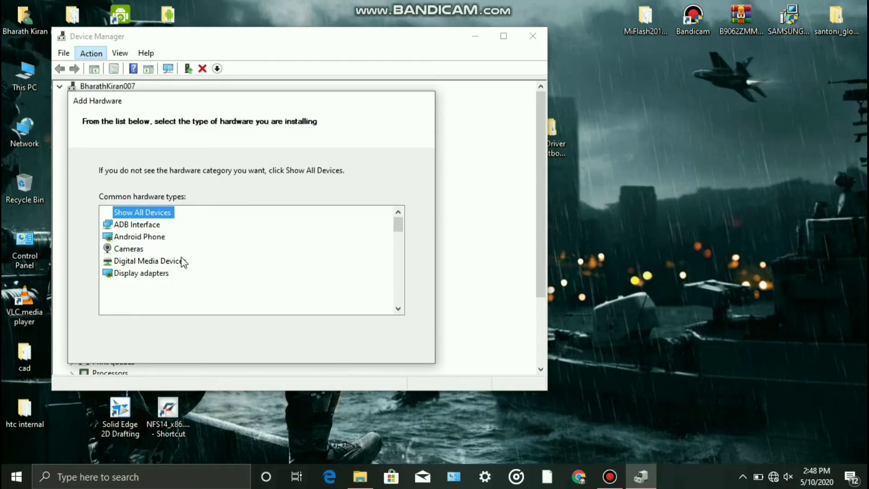
left_click(344, 349)
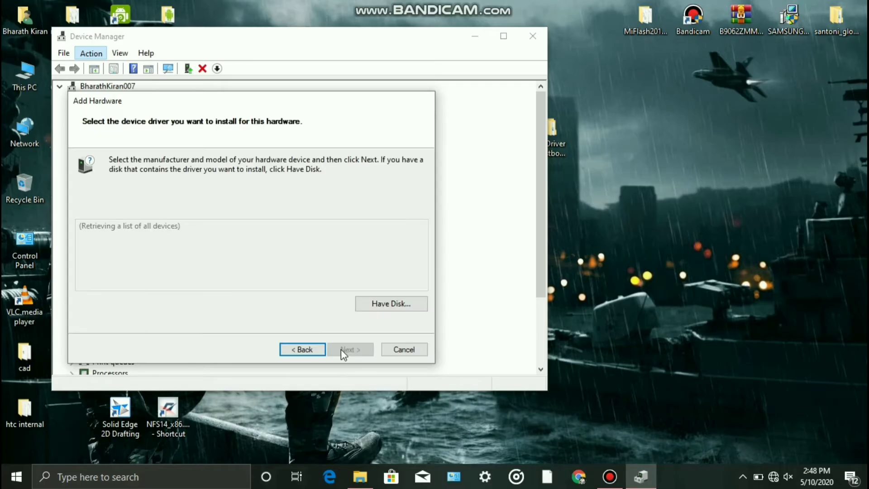
Load the driver from disk using android_winusb.inf in the Mi Driver folder
left_click(370, 305)
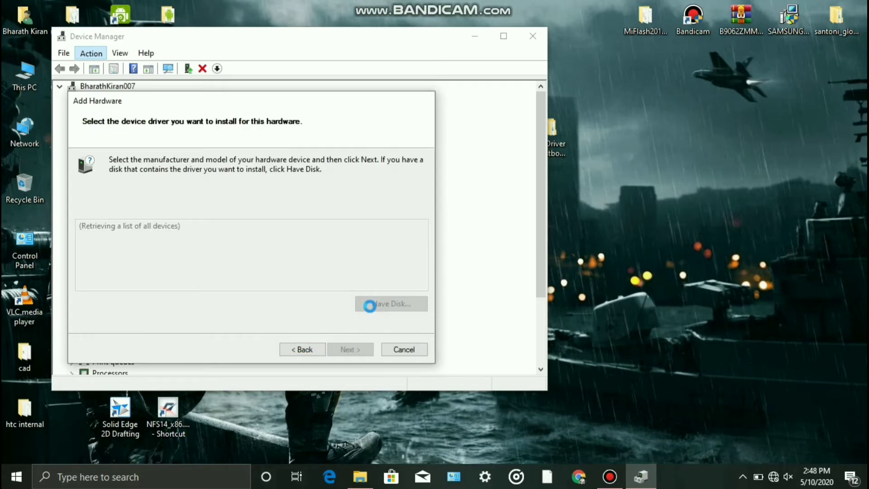
left_click(350, 200)
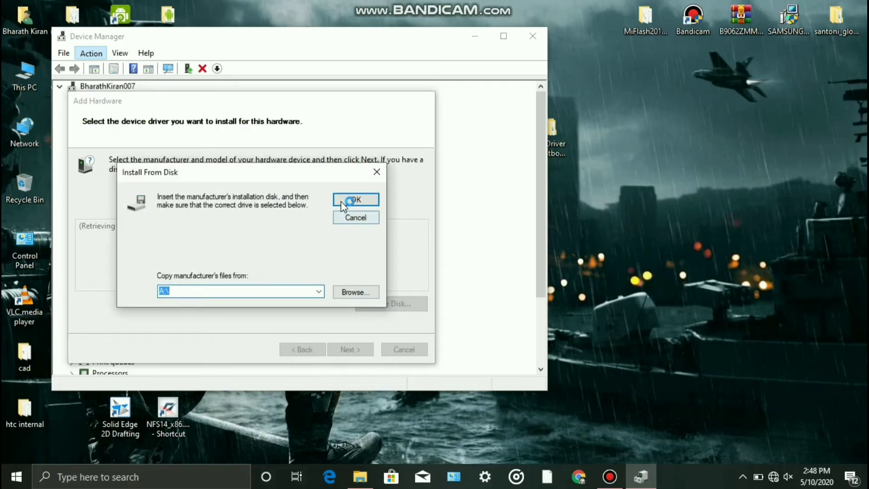
left_click(365, 293)
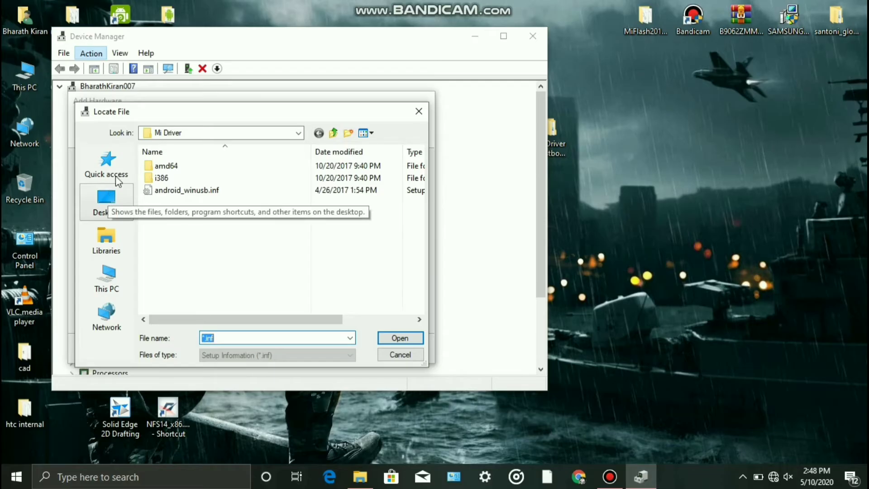
left_click(211, 192)
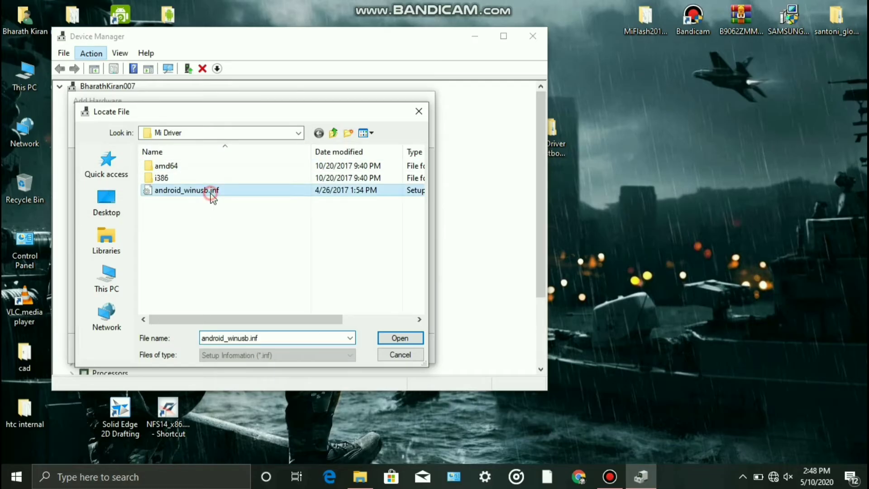
left_click(412, 337)
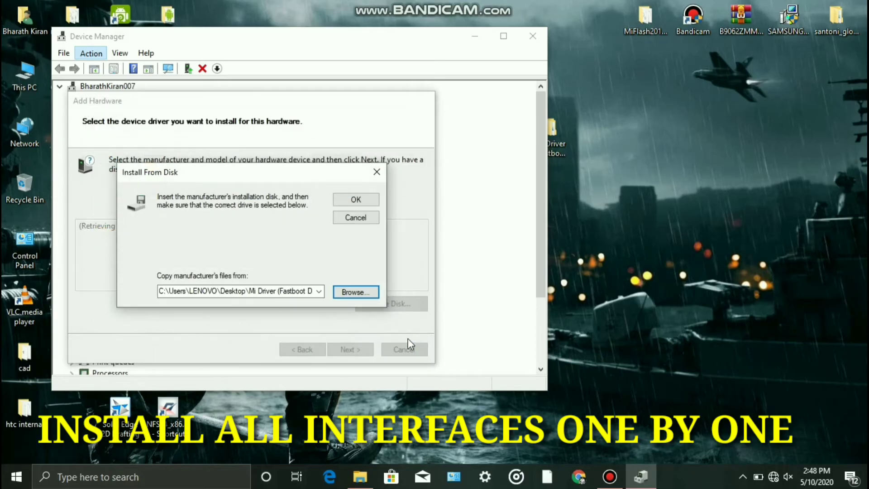
left_click(356, 200)
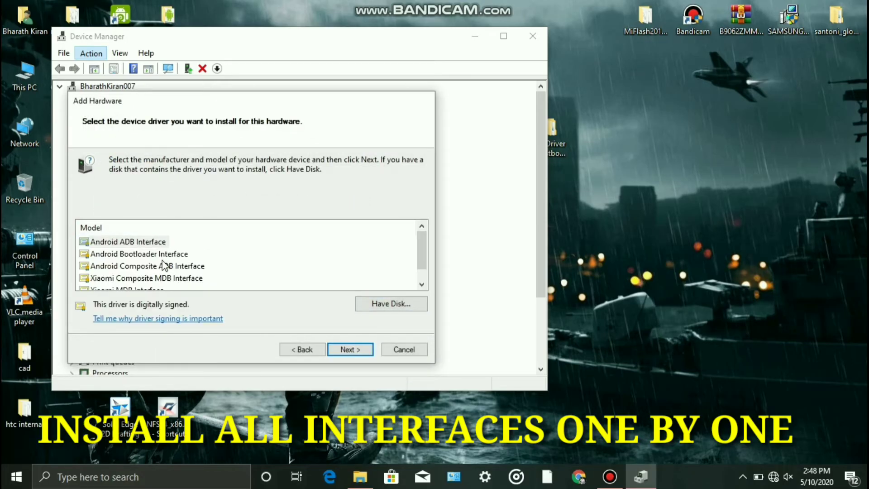
Install the Android Bootloader Interface model and finish the Add Hardware wizard
scroll(164, 269, "down", 1)
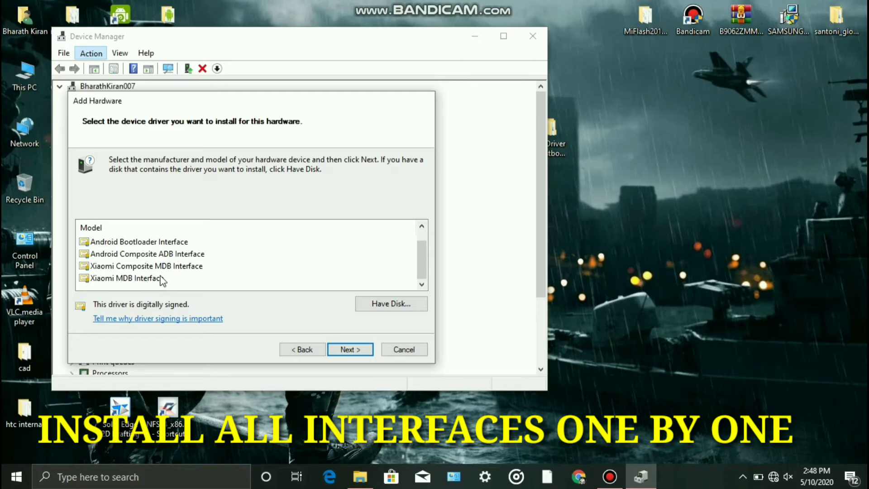
left_click(168, 244)
left_click(340, 349)
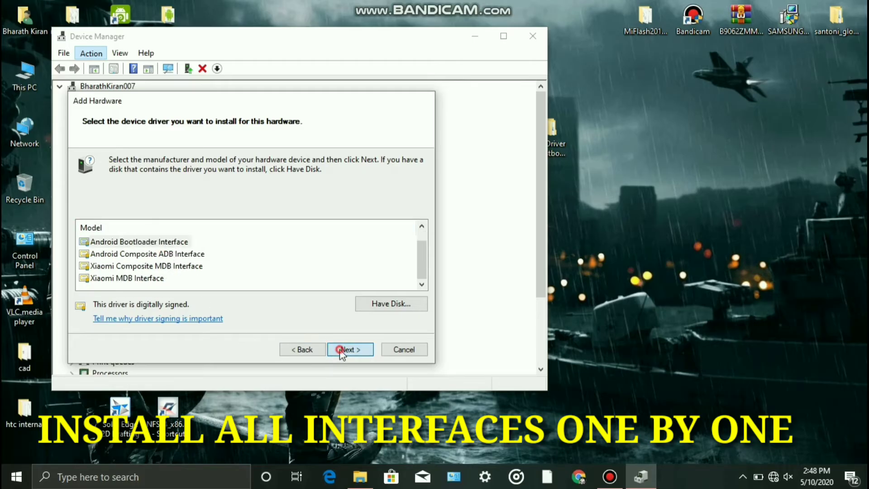
left_click(340, 349)
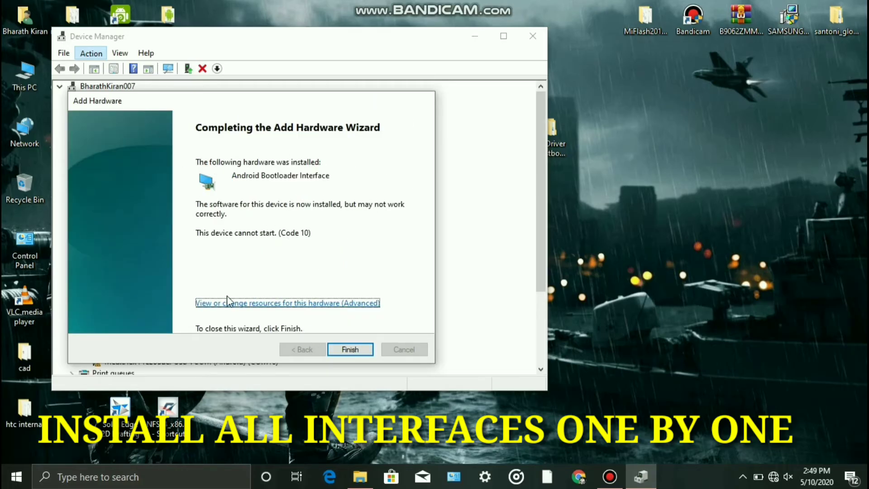
left_click(351, 350)
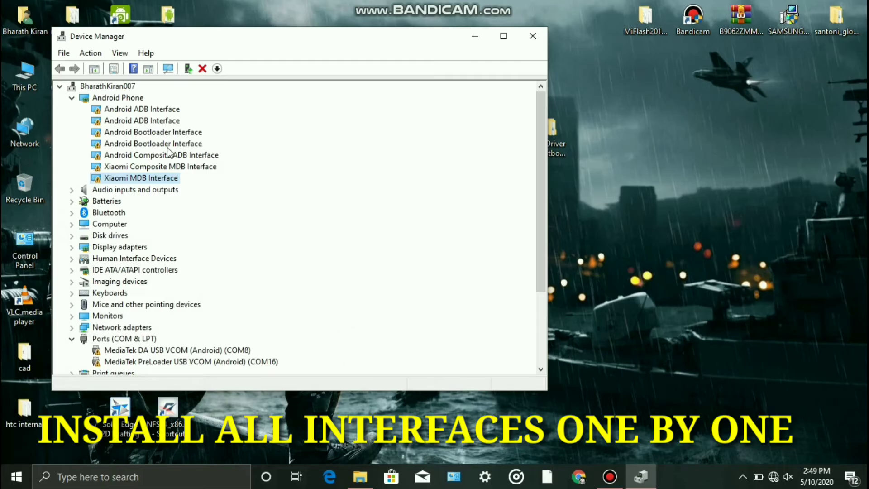
right_click(157, 135)
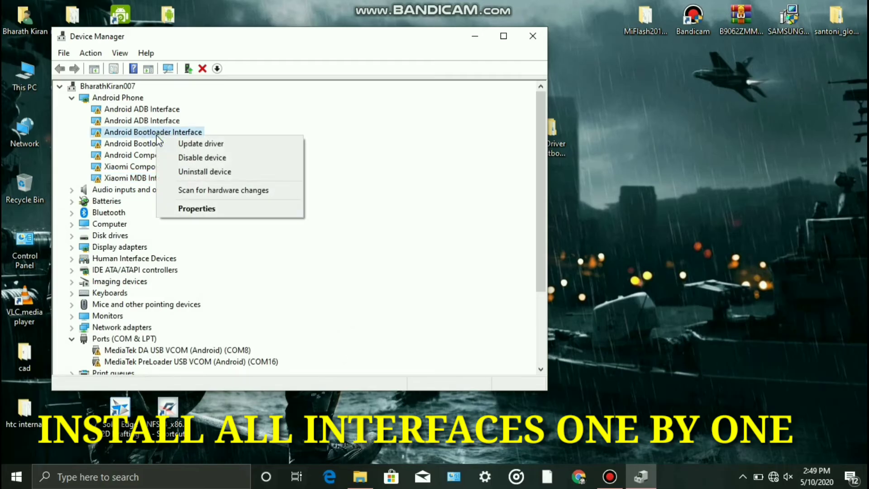
left_click(266, 110)
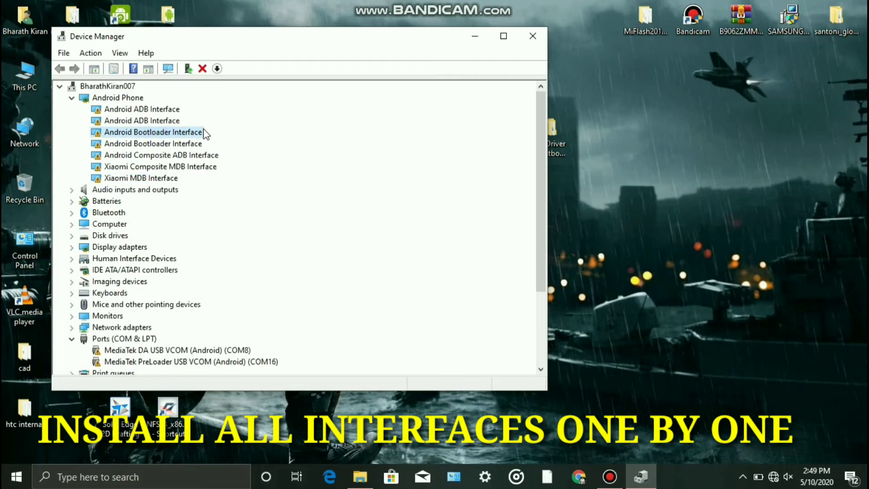
left_click(86, 55)
left_click(116, 127)
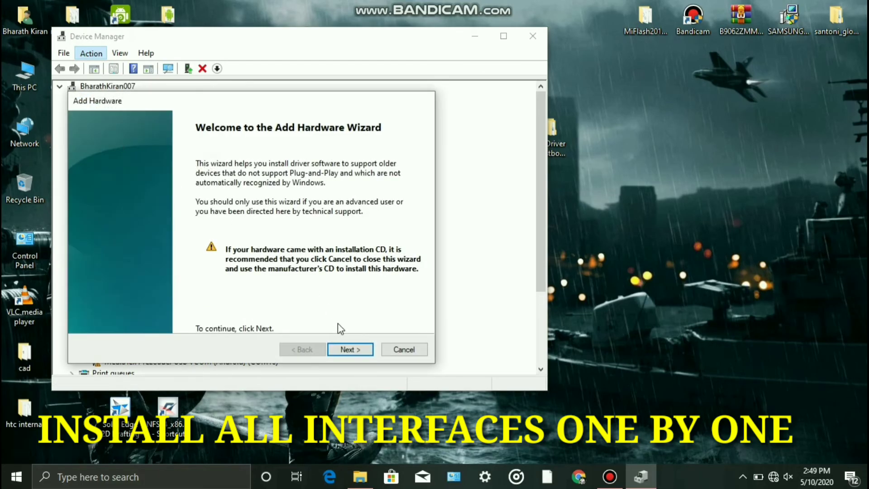
left_click(348, 349)
left_click(114, 240)
left_click(351, 350)
left_click(348, 349)
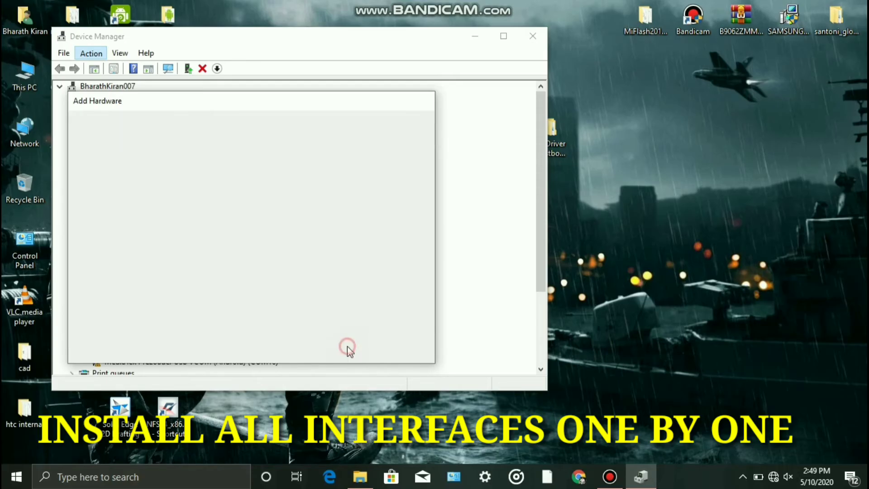
left_click(357, 308)
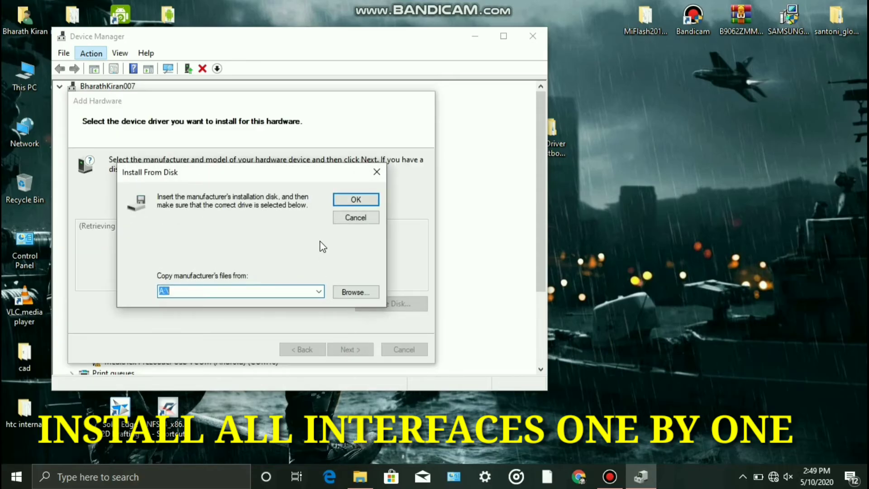
left_click(357, 294)
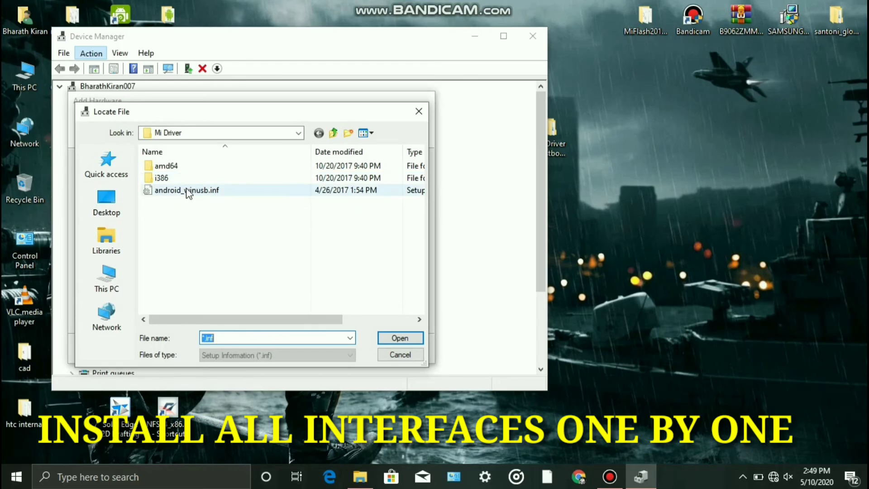
left_click(189, 191)
left_click(401, 338)
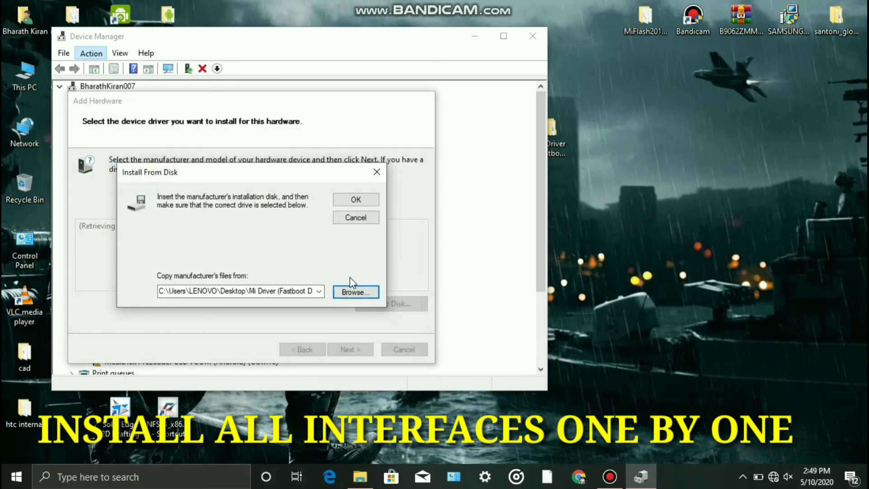
left_click(354, 200)
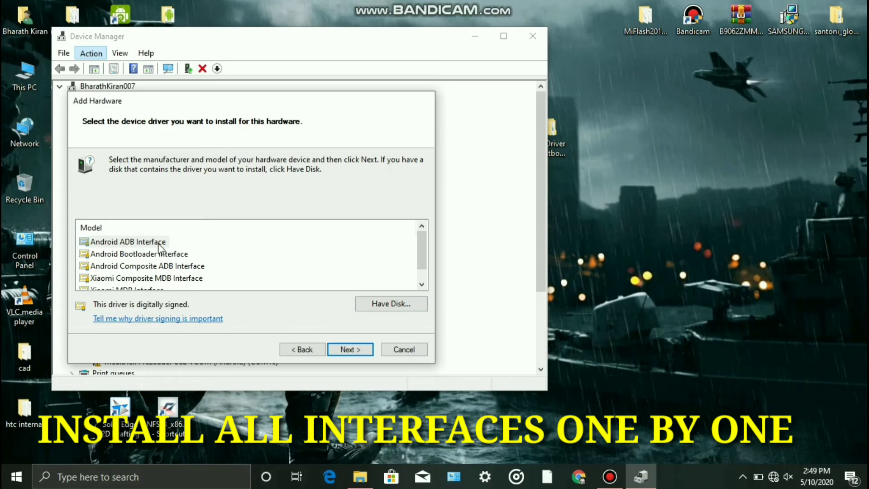
scroll(159, 286, "down", 1)
scroll(169, 262, "up", 1)
left_click(403, 353)
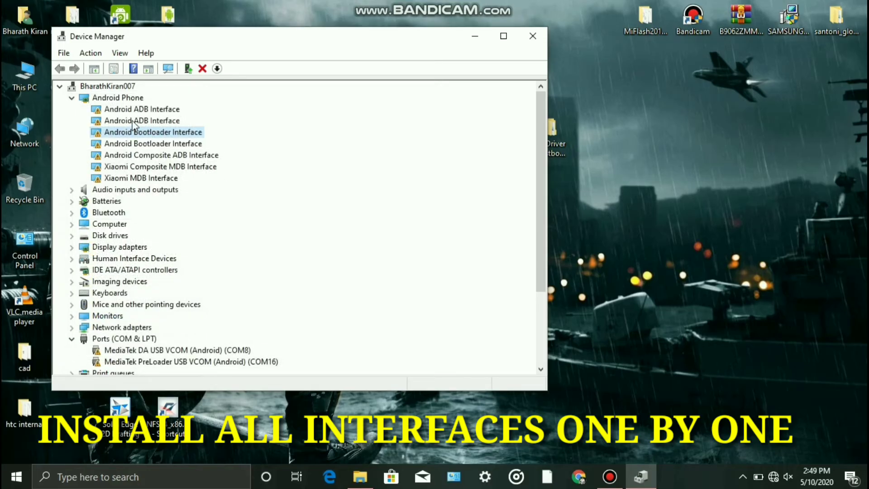
Minimise Device Manager and move the Samsung USB driver installer beside the Mi Driver folder on the desktop
left_click(474, 37)
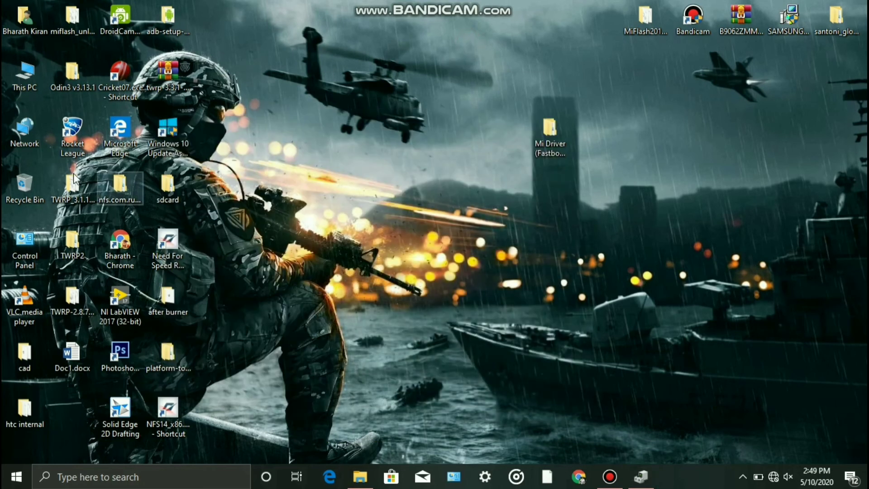
left_click_drag(789, 36, 632, 170)
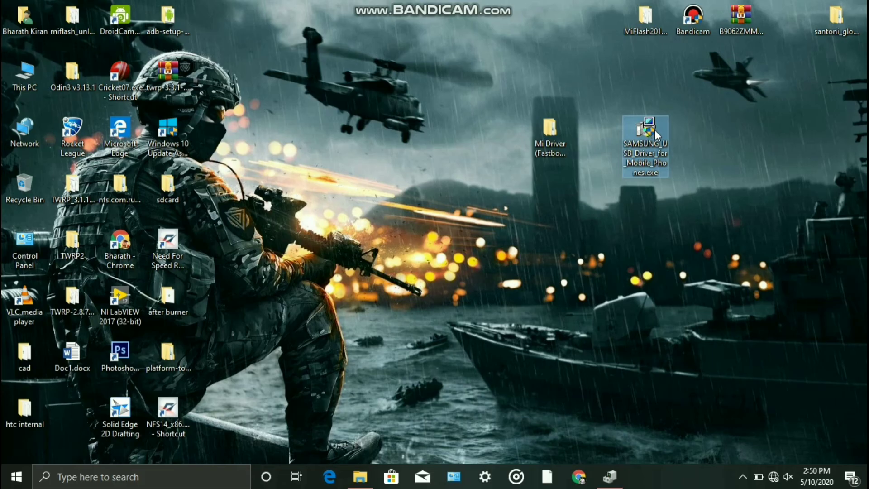
Run the Samsung USB Driver for Mobile Phones installer, allow it to make changes, and decline reinstalling the driver
double_click(653, 138)
left_click(344, 326)
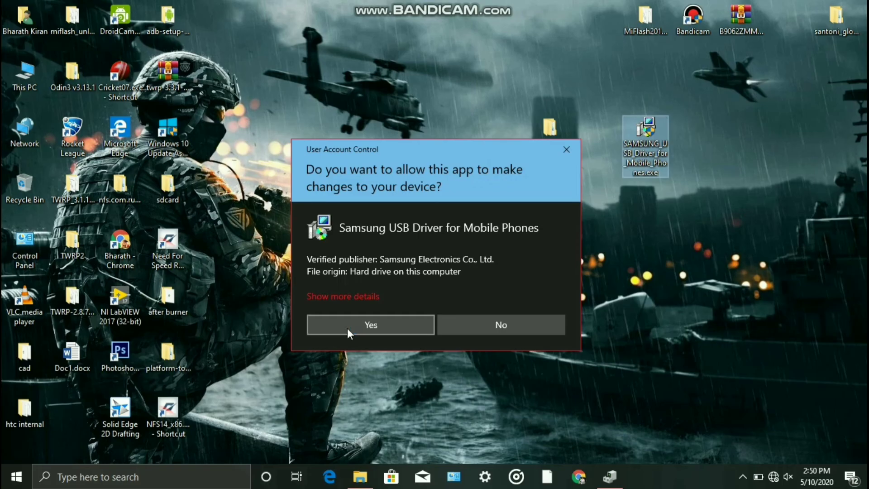
left_click(351, 332)
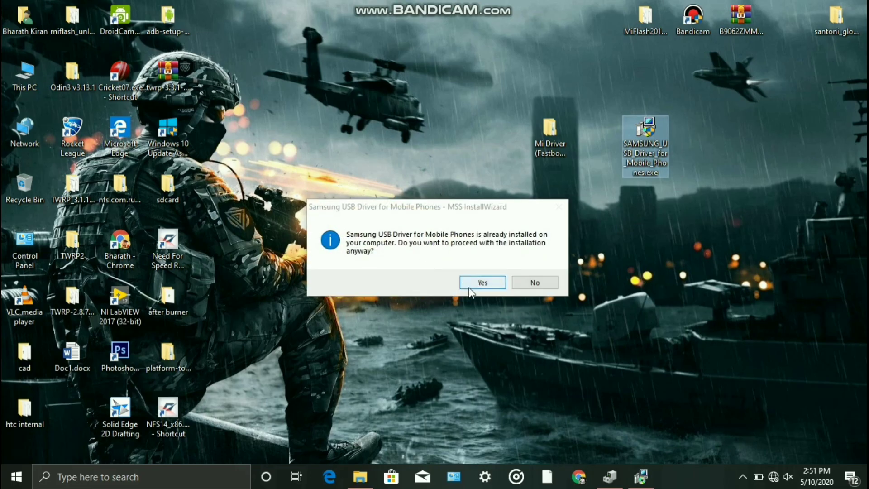
left_click(530, 289)
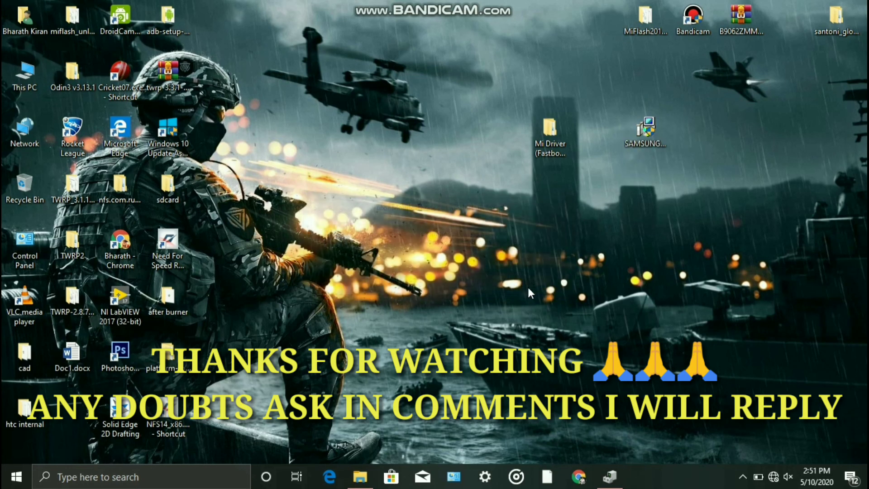